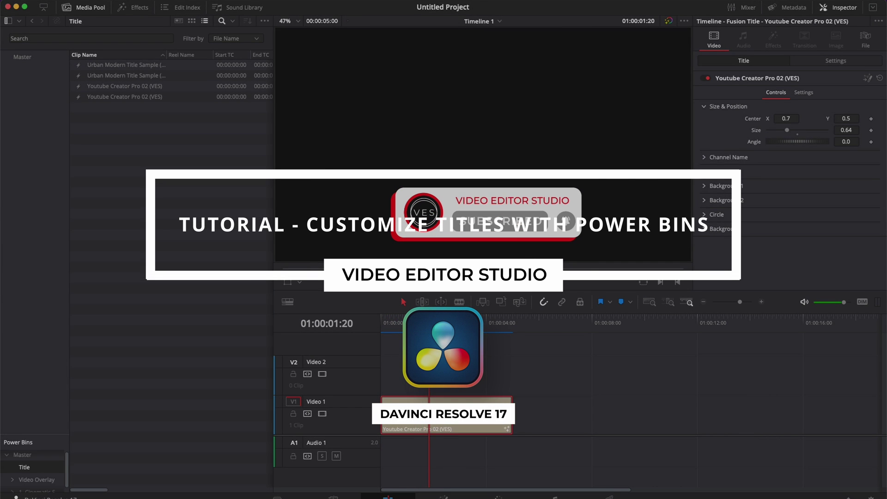
# - Store the finished title in the Title bin, open another project, and drag the saved title toward Video 1
pyautogui.moveTo(439, 416); pyautogui.dragTo(134, 235)
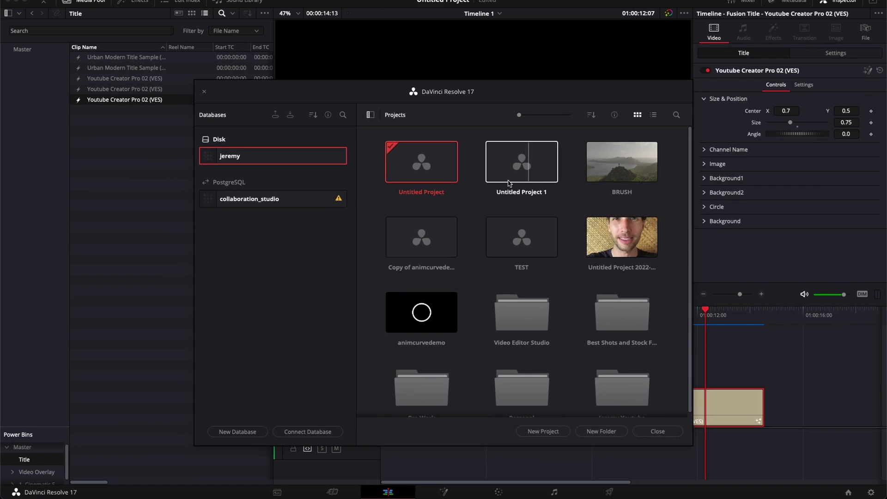
pyautogui.doubleClick(508, 183)
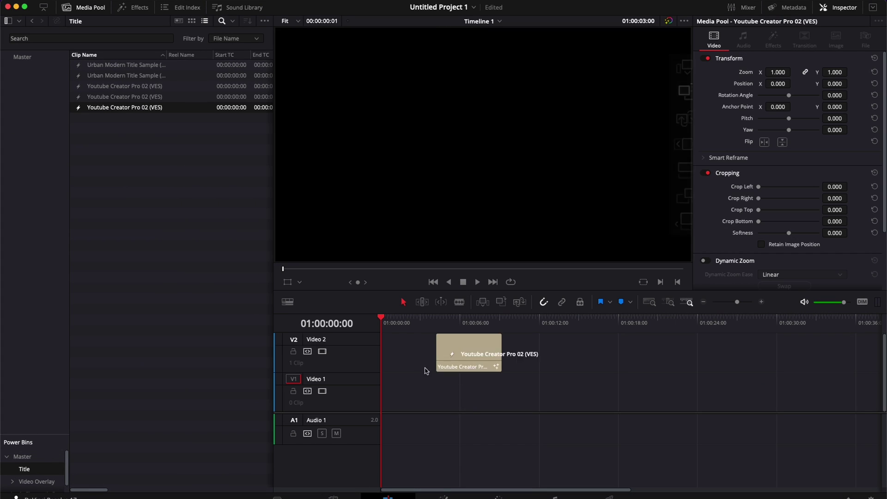
pyautogui.moveTo(436, 354); pyautogui.dragTo(382, 394)
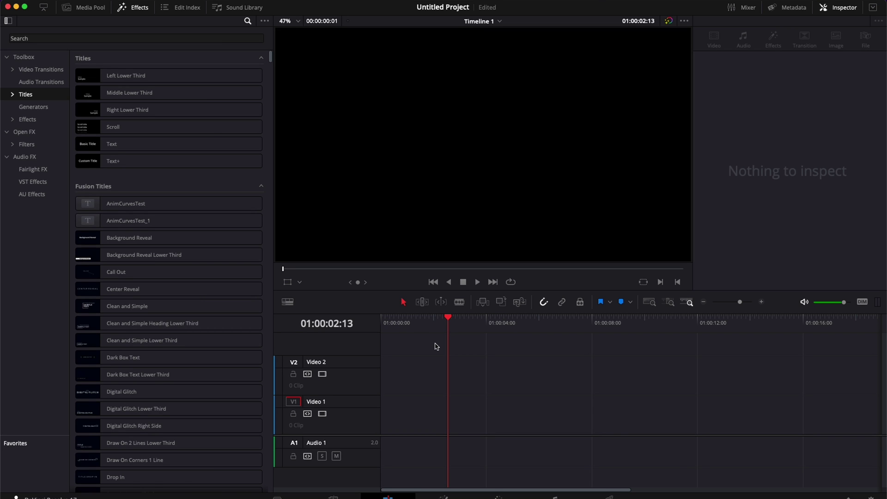
# - Show the media pool and browse the built-in Fusion title templates in the effects library
pyautogui.click(86, 8)
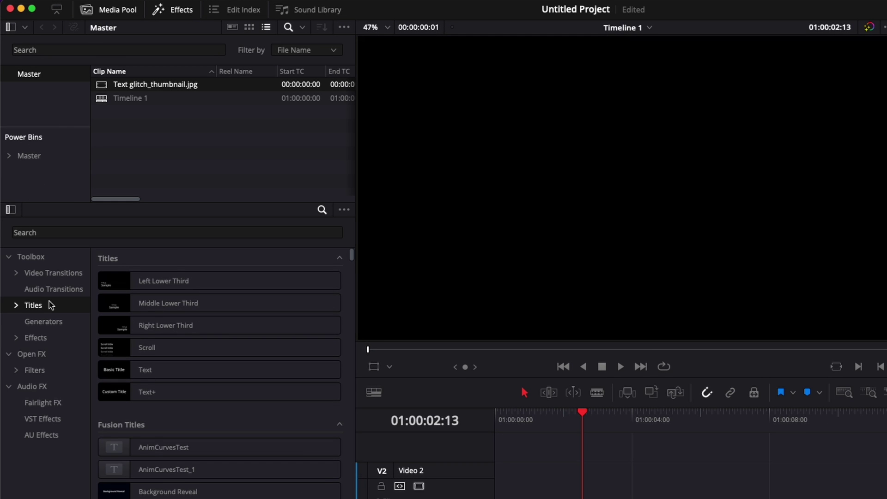
pyautogui.scroll(-3, 219, 416)
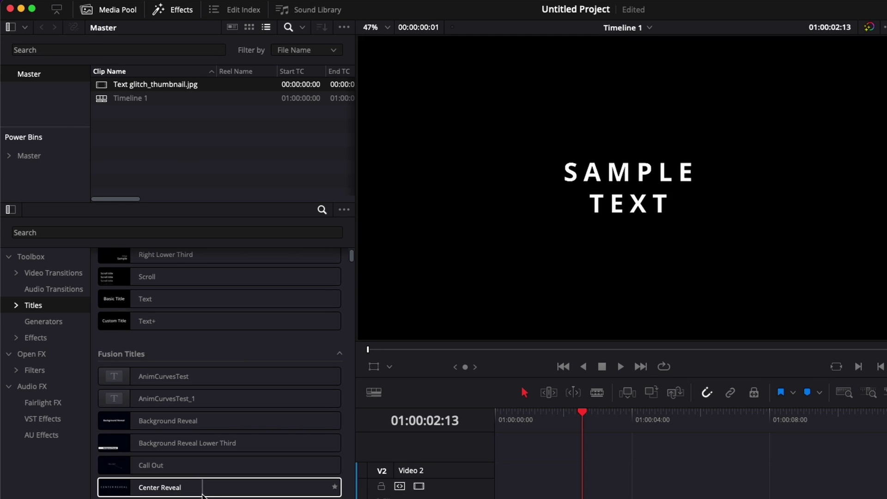
pyautogui.scroll(3, 194, 485)
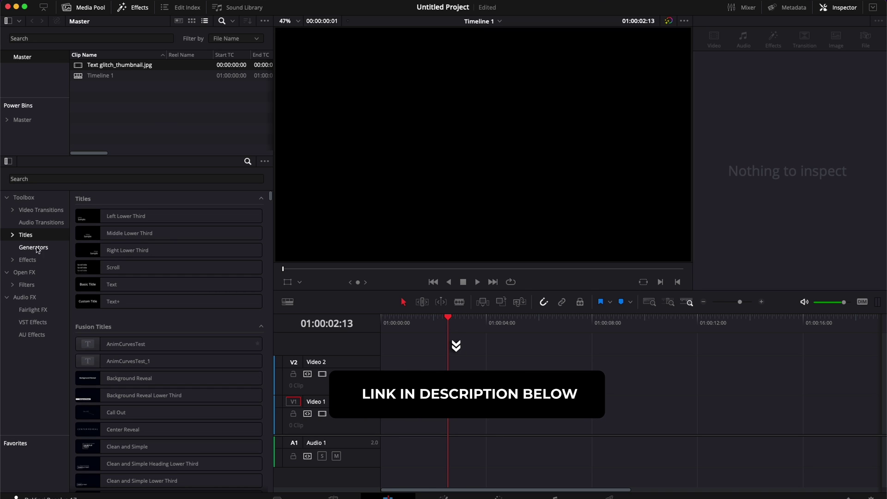
pyautogui.scroll(-10, 139, 406)
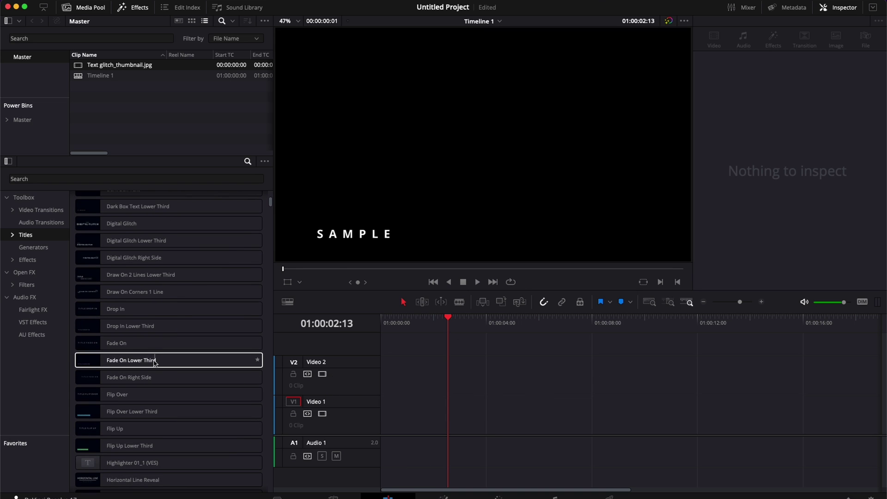
pyautogui.scroll(-3, 171, 403)
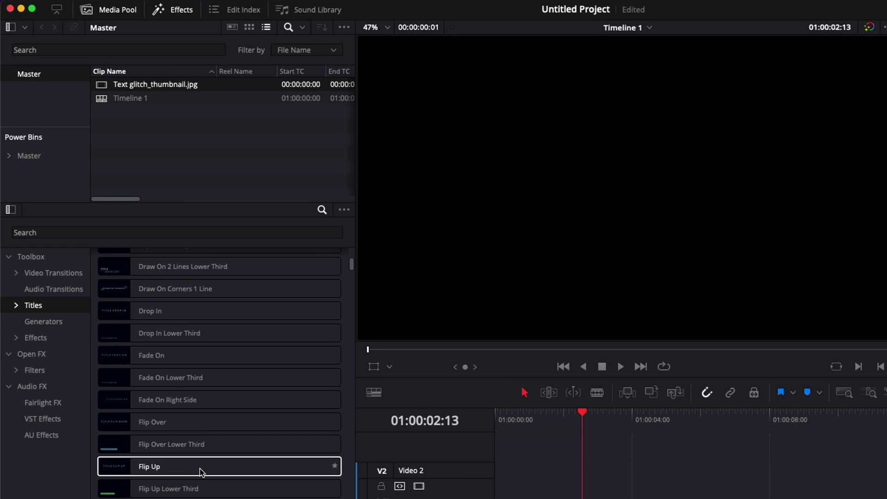
pyautogui.scroll(-4, 201, 471)
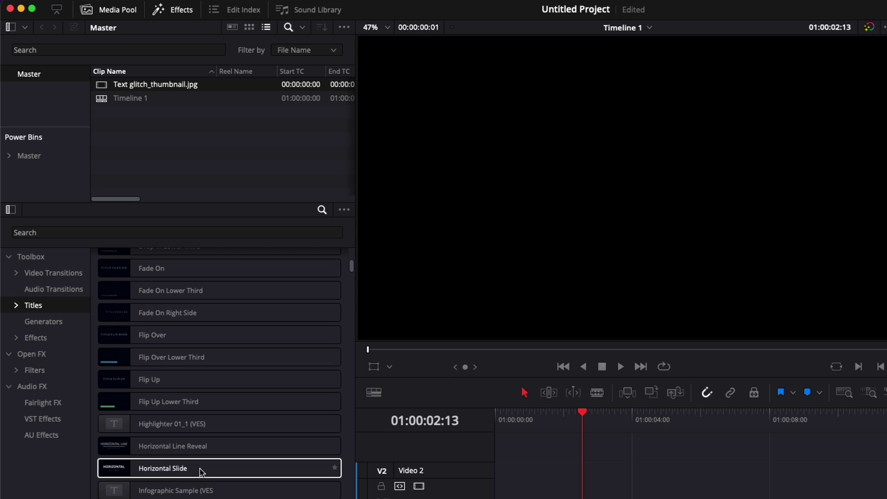
pyautogui.scroll(10, 201, 471)
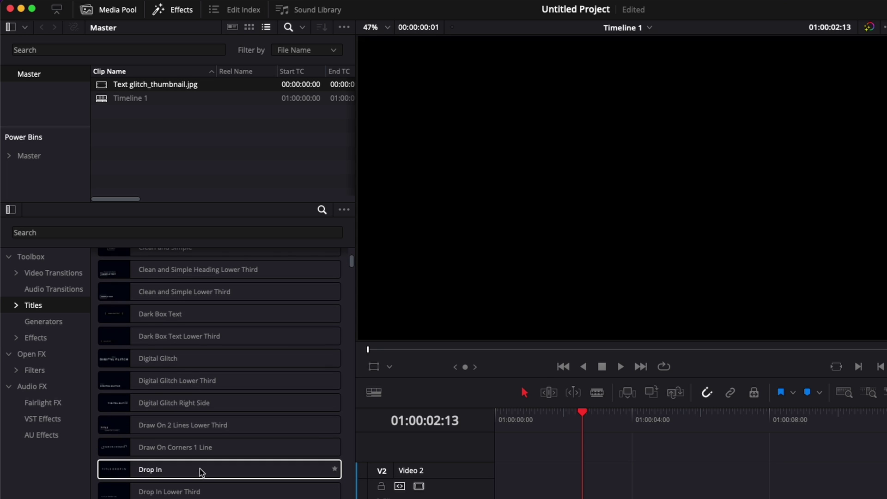
# - Close the effects library and media pool, reopen the media pool, and confirm Show Power Bins is on
pyautogui.click(179, 11)
pyautogui.click(88, 11)
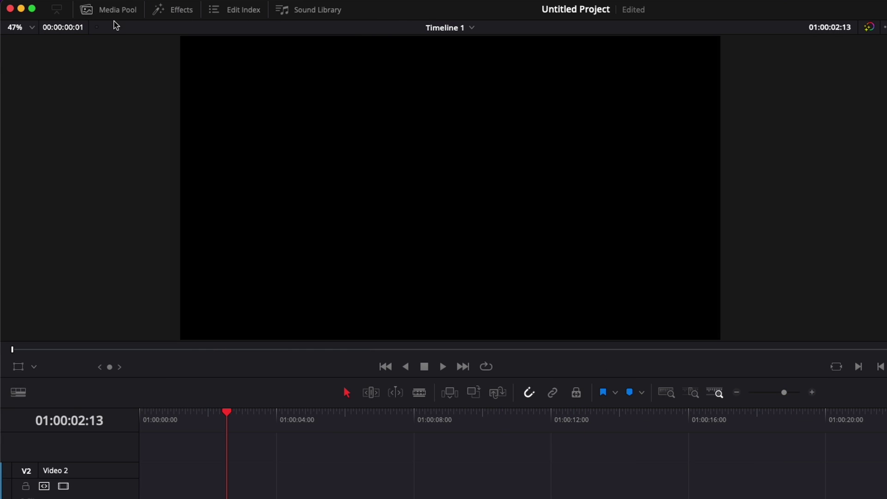
pyautogui.click(117, 13)
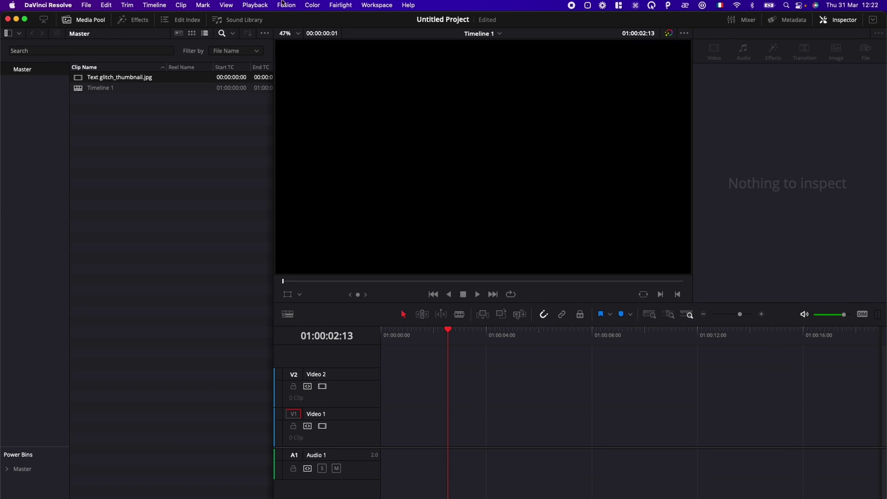
pyautogui.click(226, 5)
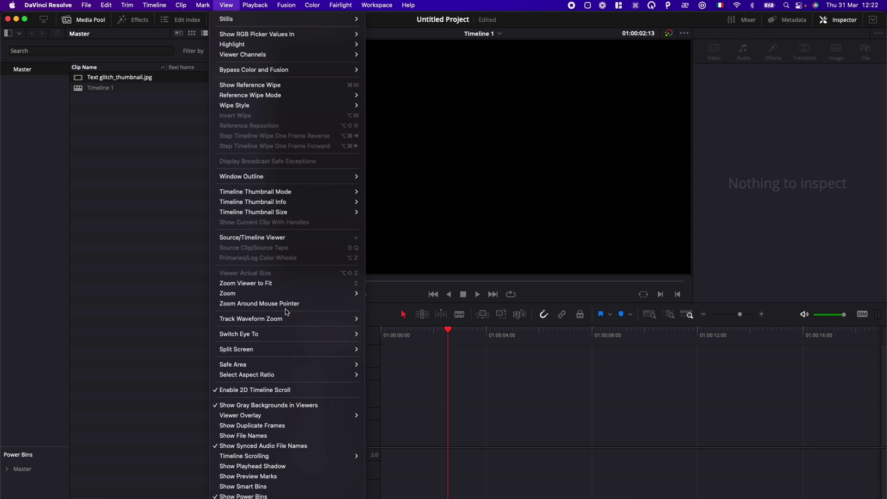
pyautogui.scroll(-3, 286, 312)
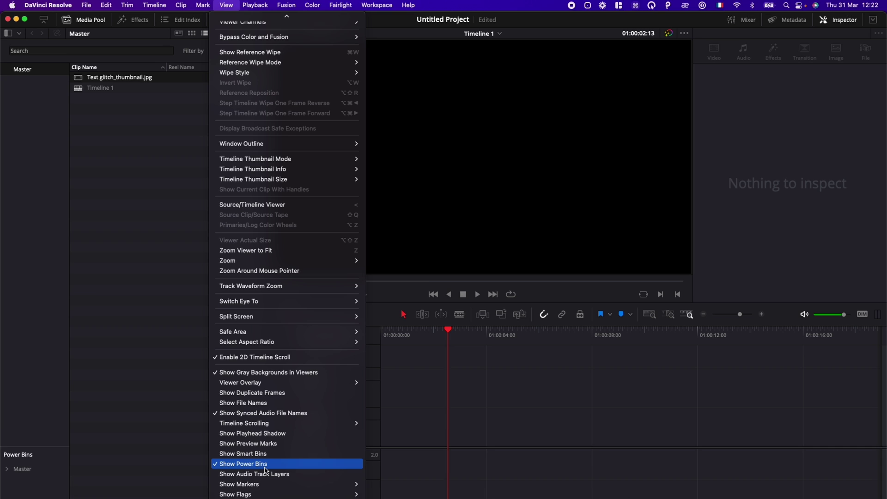
pyautogui.click(56, 472)
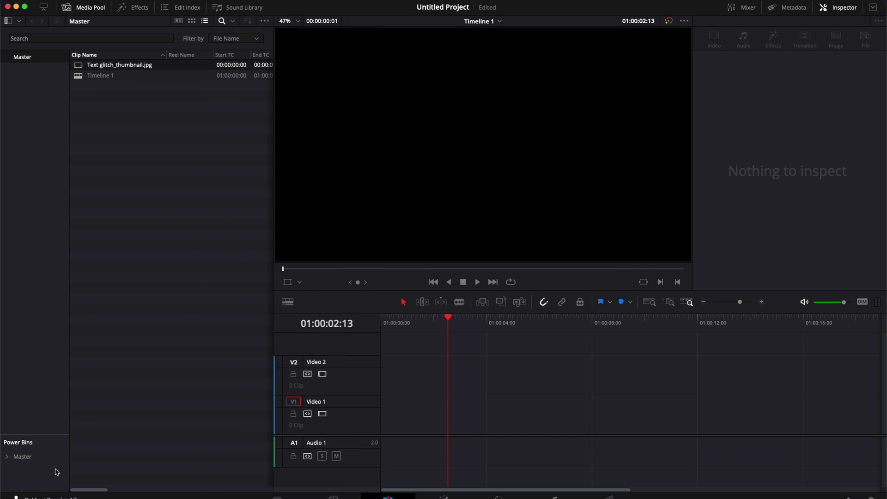
# - Open the Title folder in the Master power bin and show the effects library beside it
pyautogui.click(36, 432)
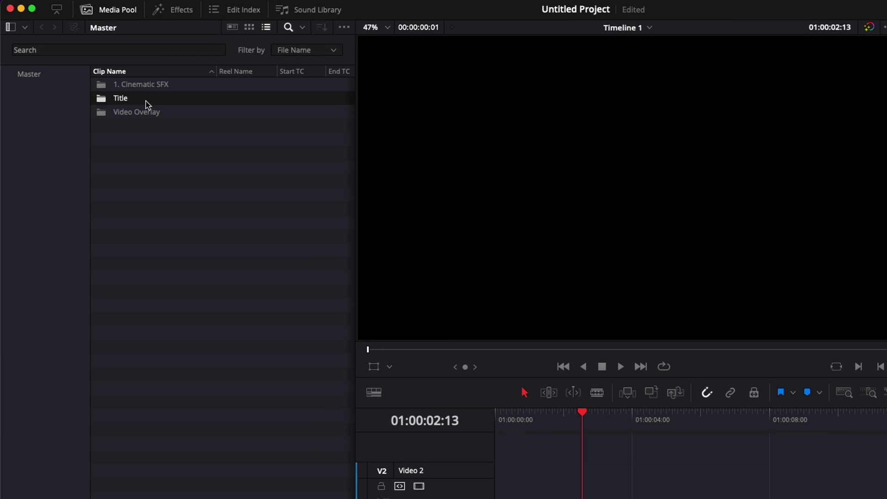
pyautogui.doubleClick(128, 100)
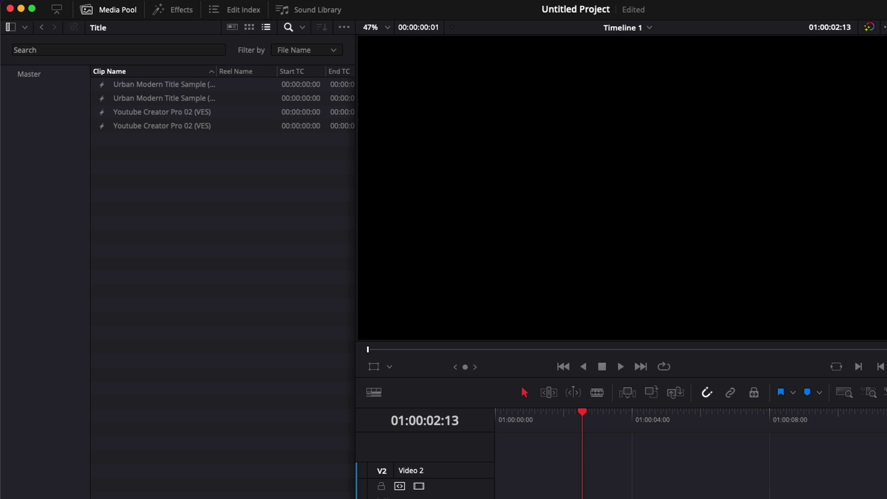
pyautogui.click(175, 9)
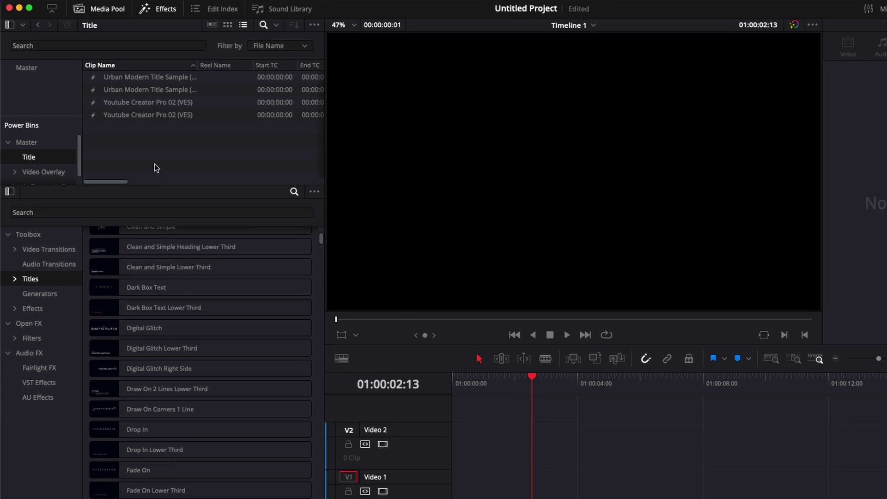
# - Search effects for 'yout' and place Youtube Creator Pro 02 (VES) at the start of Video 1
pyautogui.click(68, 234)
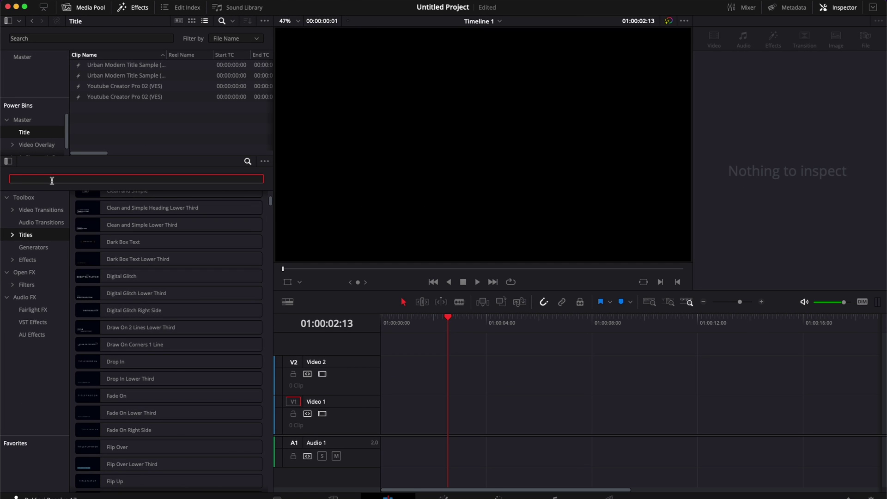
pyautogui.write('yout')
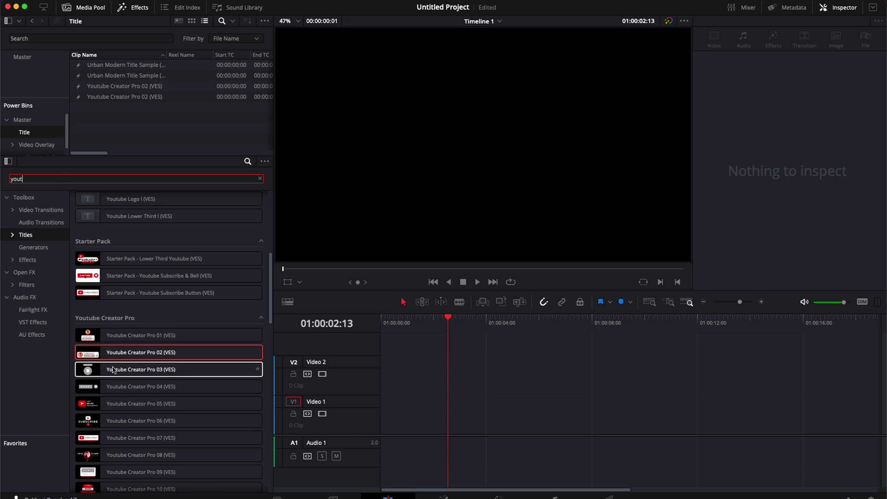
pyautogui.click(110, 353)
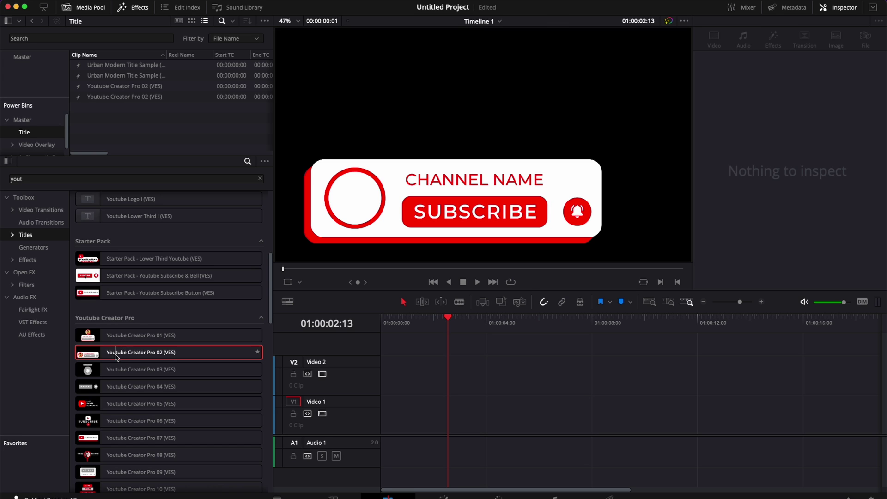
pyautogui.moveTo(125, 359); pyautogui.dragTo(381, 417)
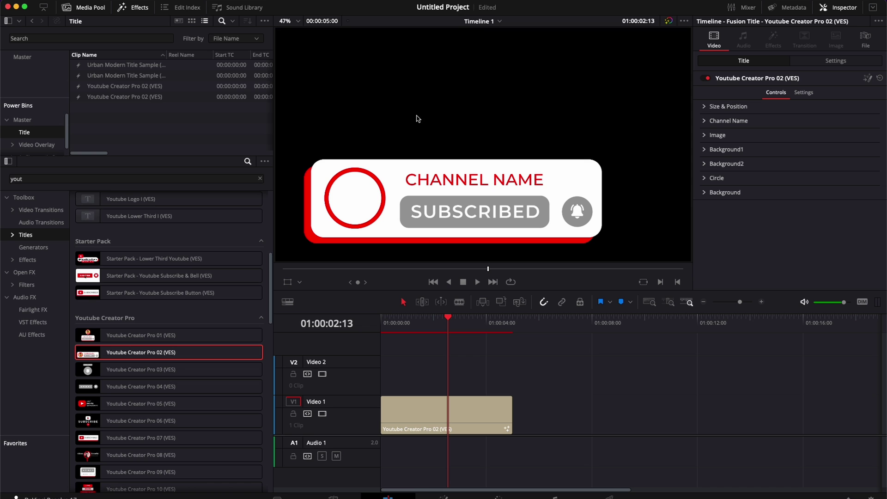
# - Set the title's logo image to the VES logo screenshot and shrink it to fit the circle
pyautogui.click(705, 137)
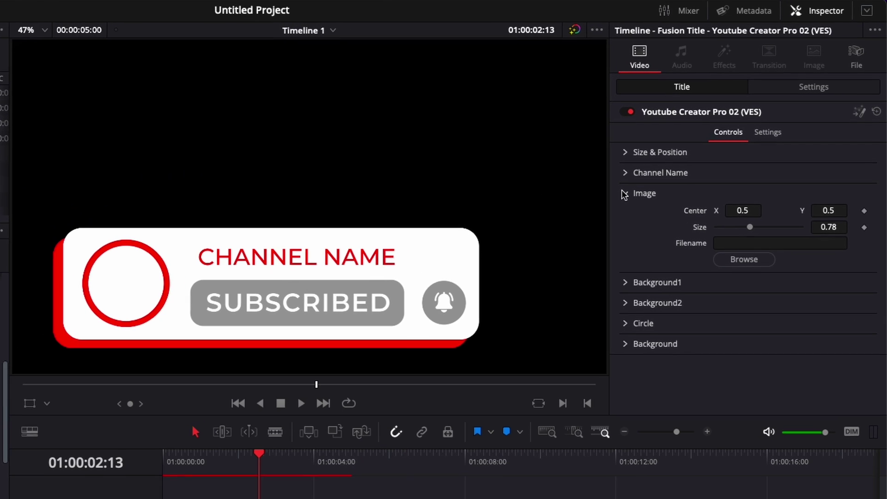
pyautogui.click(785, 183)
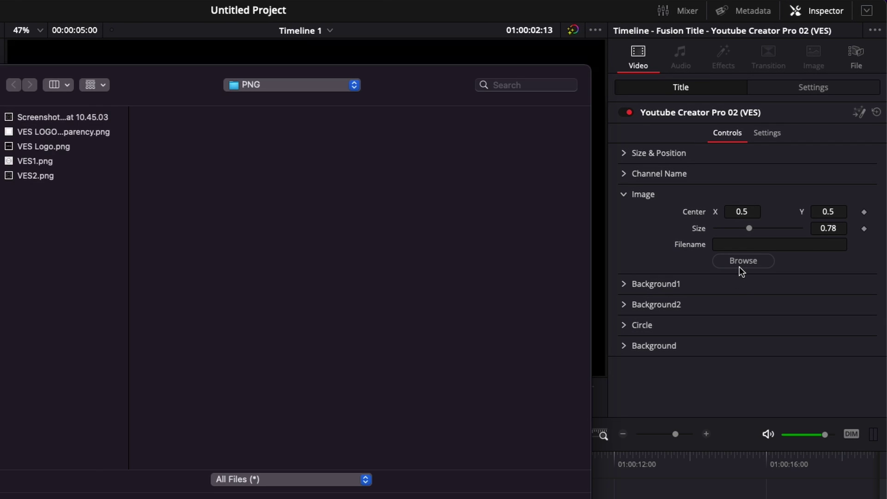
pyautogui.click(63, 117)
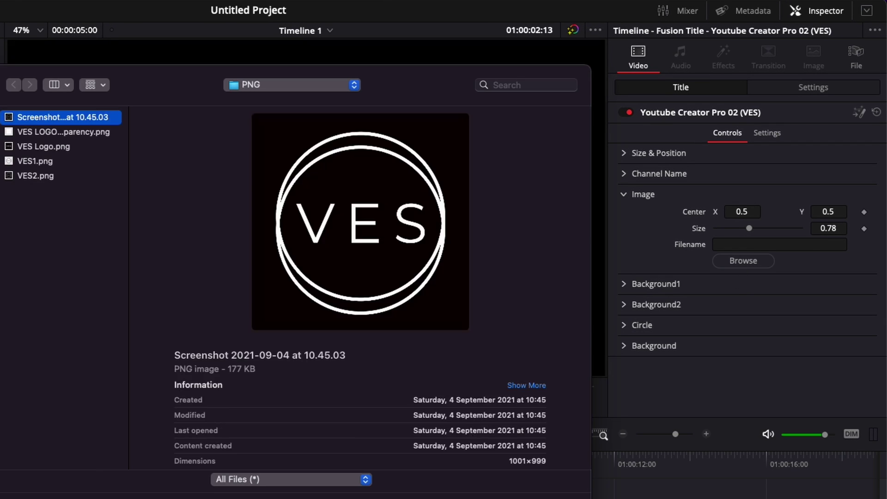
pyautogui.press('Return')
pyautogui.moveTo(749, 228); pyautogui.dragTo(726, 228)
pyautogui.click(624, 194)
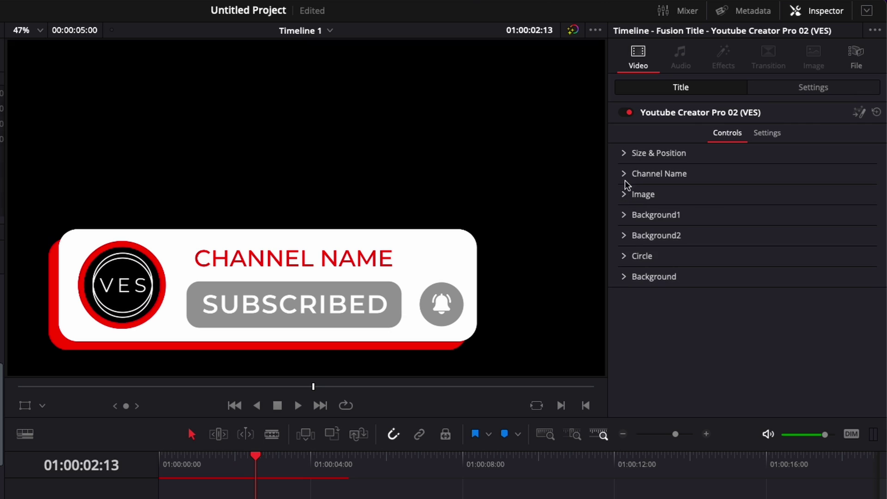
# - Replace the channel name with VIDEO EDITOR STUDIO and reduce its size to about 0.0558
pyautogui.click(627, 174)
pyautogui.click(715, 224)
pyautogui.moveTo(686, 208); pyautogui.dragTo(624, 207)
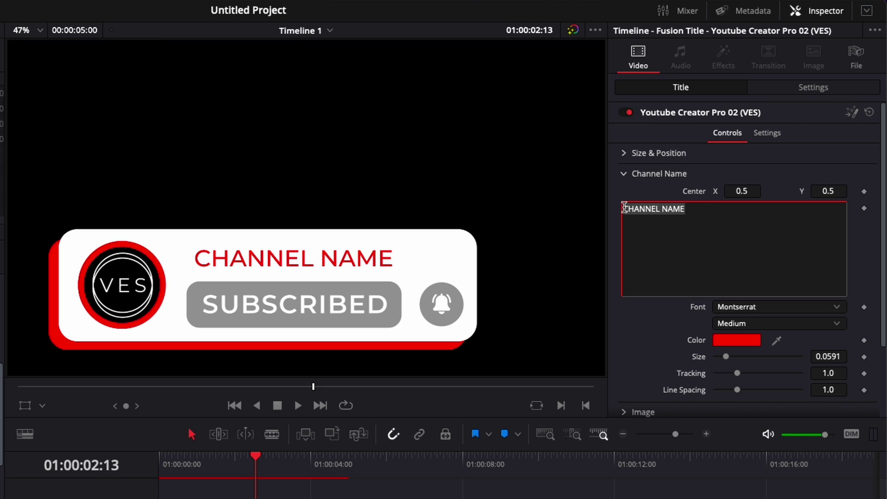
pyautogui.write('VIDEO EDITOR STUDIO')
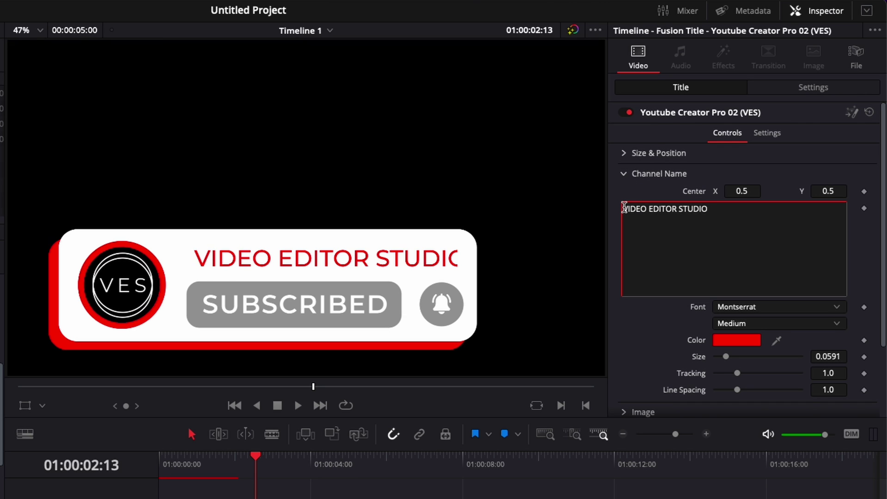
pyautogui.moveTo(828, 356); pyautogui.dragTo(808, 356)
# - Scale the whole subscribe title to 0.64 with Center X 0.7, then return to the start
pyautogui.click(623, 174)
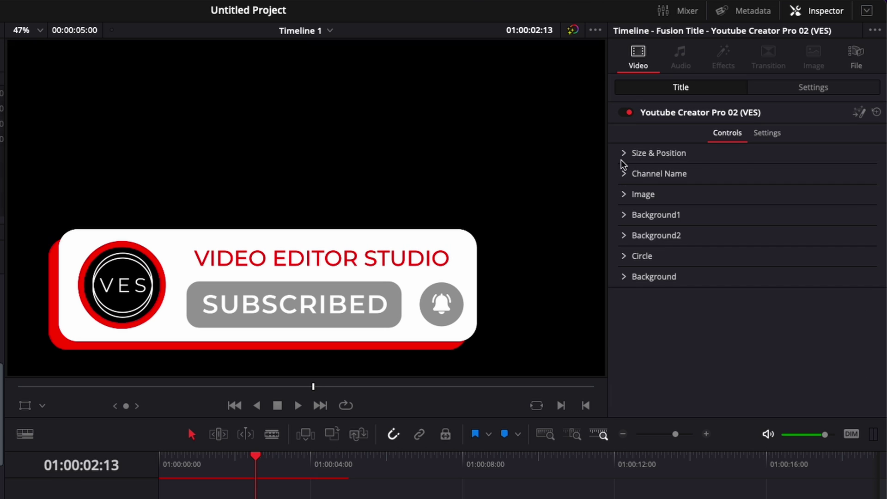
pyautogui.click(624, 154)
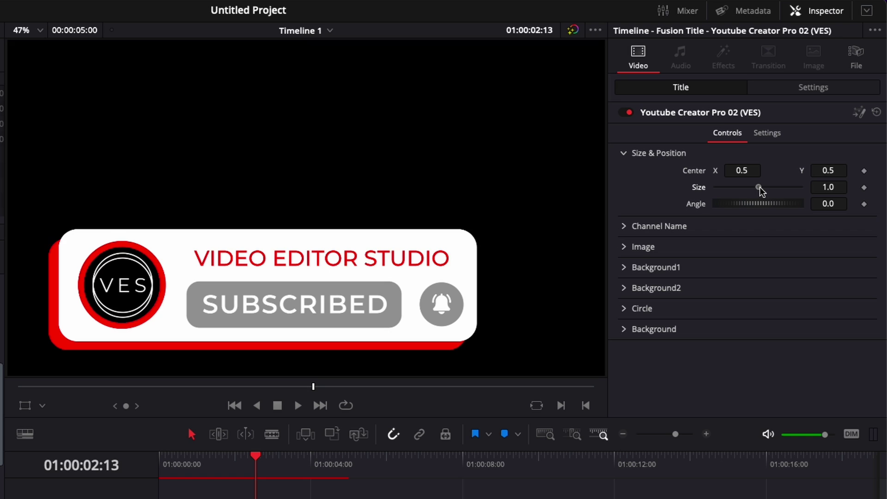
pyautogui.moveTo(759, 188); pyautogui.dragTo(779, 171)
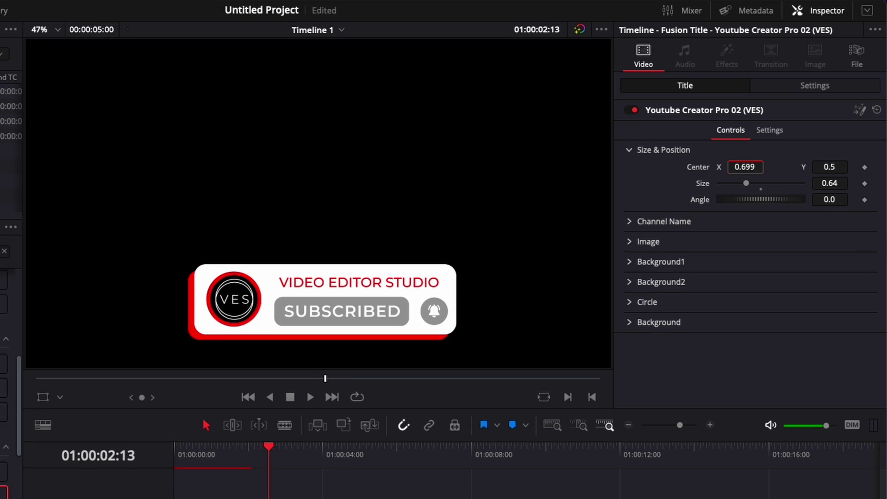
pyautogui.press('Home')
# - Preview the resized title, then drag the timeline clip into the Title power bin as a new clip
pyautogui.press('space')
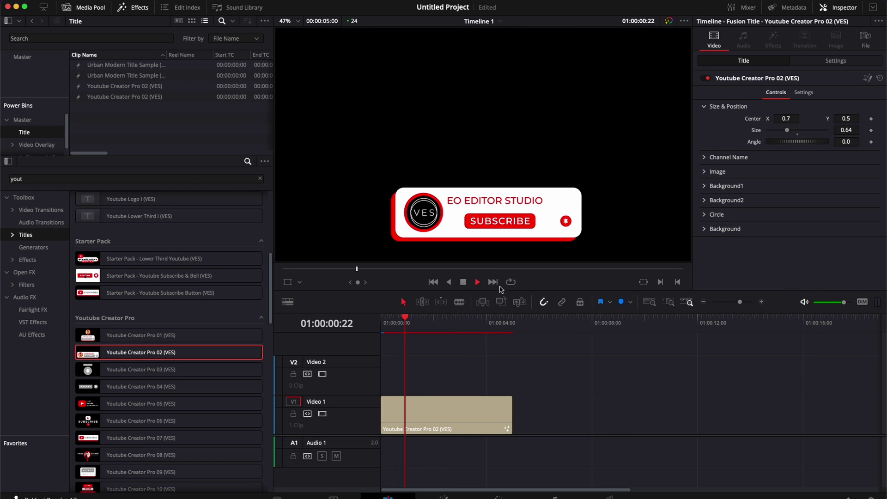
pyautogui.press('space')
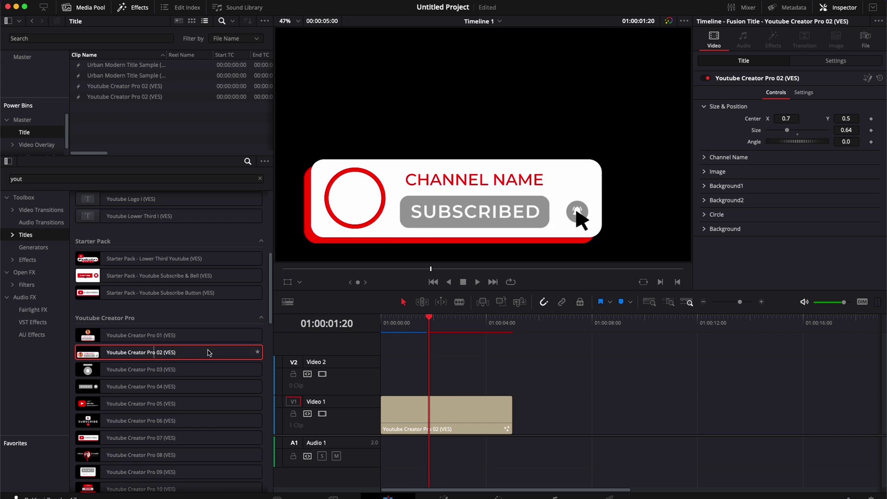
pyautogui.click(439, 401)
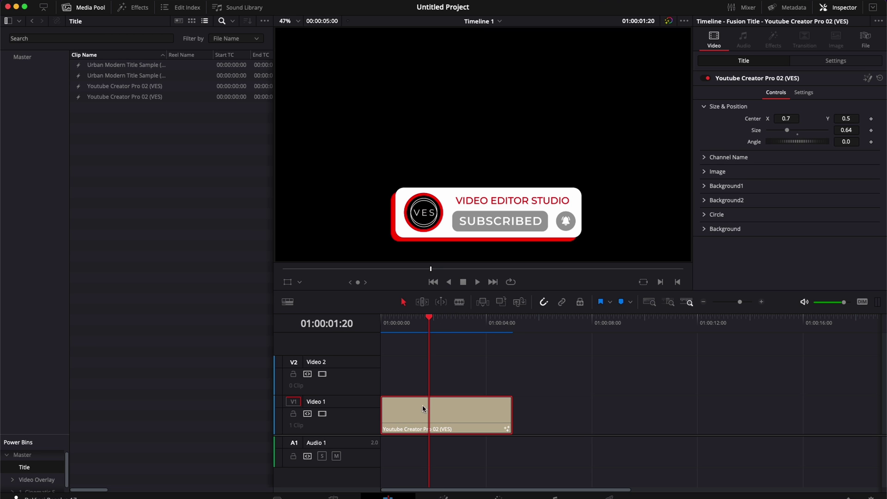
pyautogui.moveTo(426, 416); pyautogui.dragTo(146, 236)
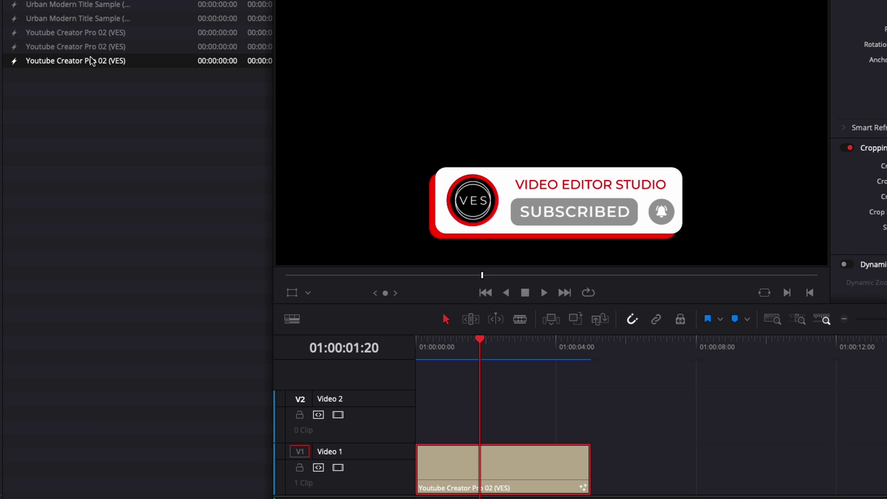
# - Add a second copy of the saved title later on Video 1 and check its channel name
pyautogui.moveTo(100, 64); pyautogui.dragTo(767, 470)
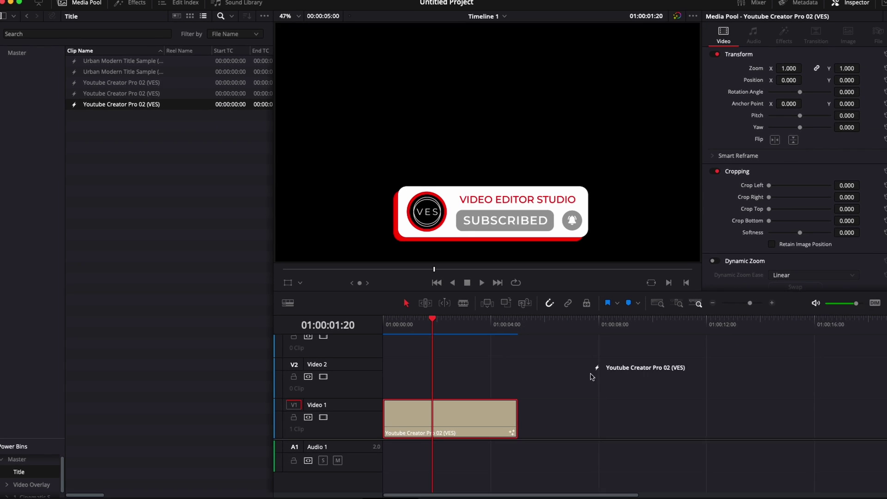
pyautogui.click(693, 317)
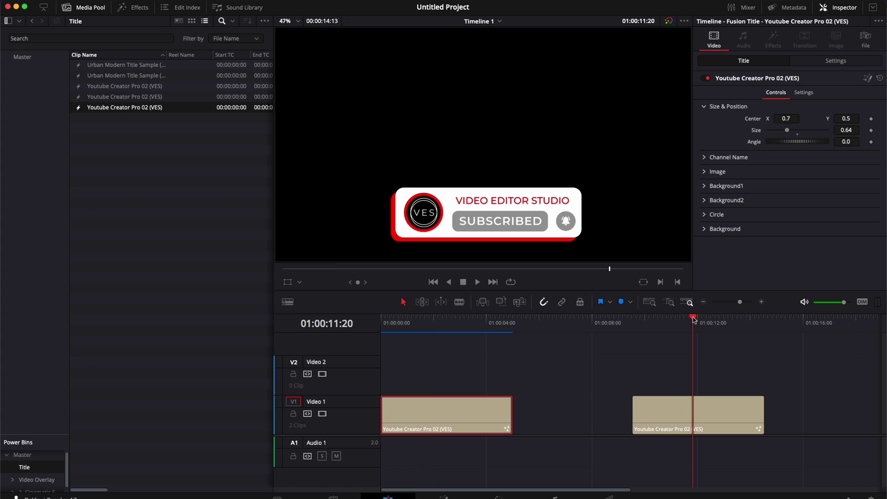
pyautogui.click(691, 415)
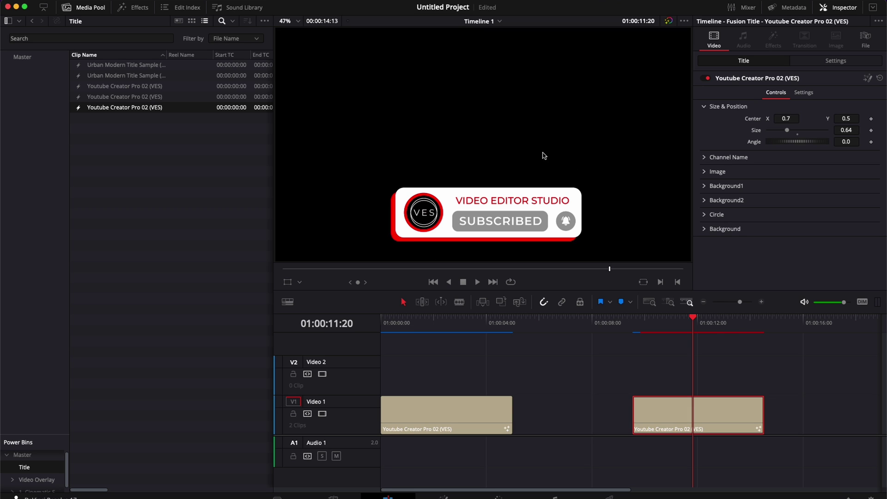
pyautogui.click(705, 157)
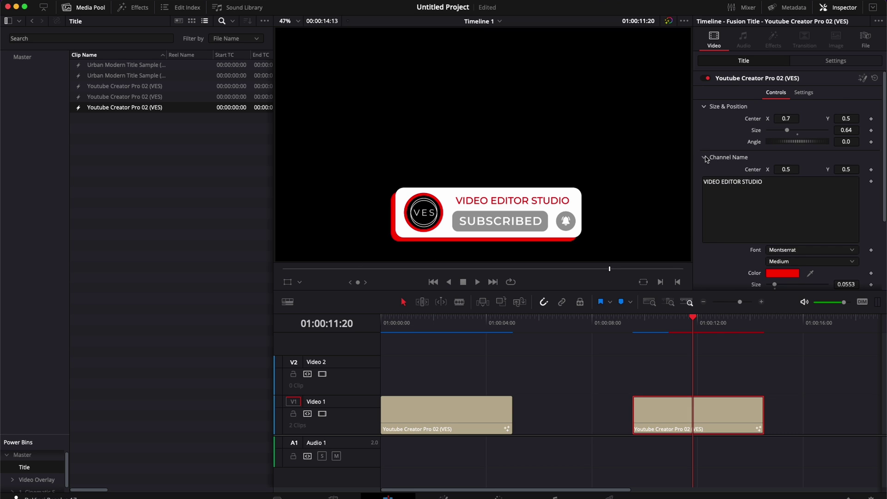
pyautogui.click(705, 158)
# - Play the second copy, then enlarge it to size 0.75
pyautogui.press('space')
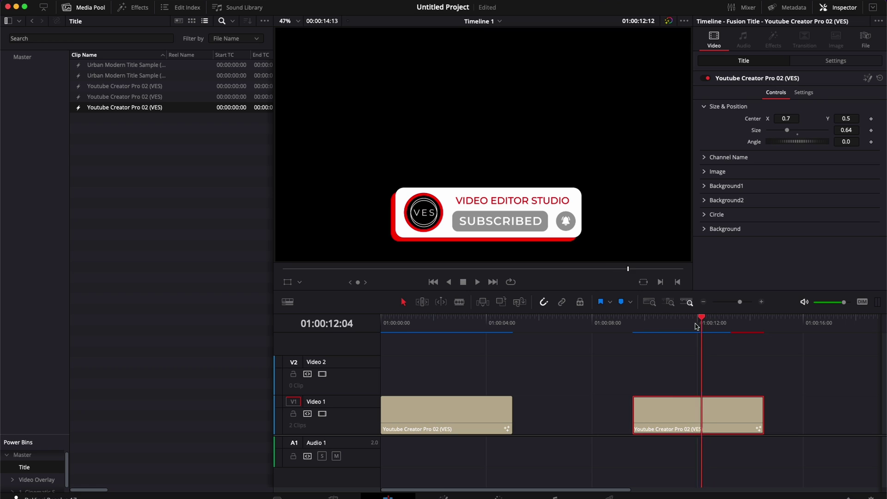
pyautogui.press('space')
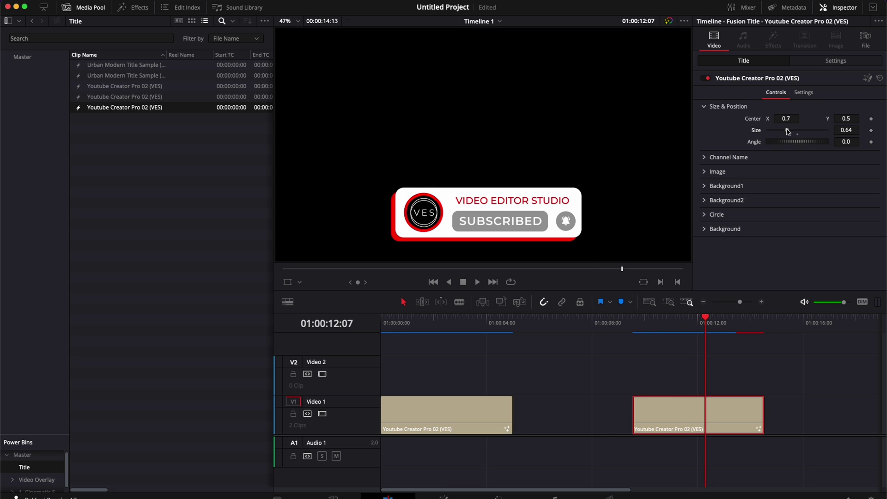
pyautogui.moveTo(788, 131); pyautogui.dragTo(791, 133)
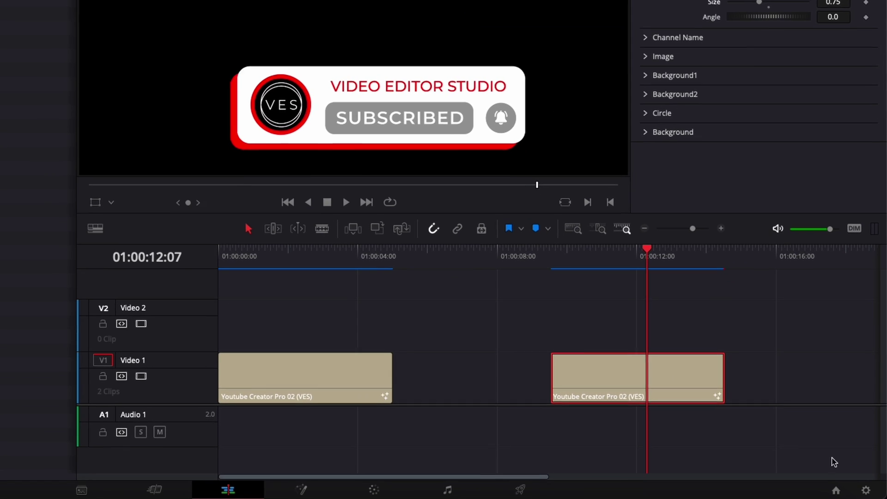
# - Switch to Untitled Project 1 from the Project Manager
pyautogui.click(838, 492)
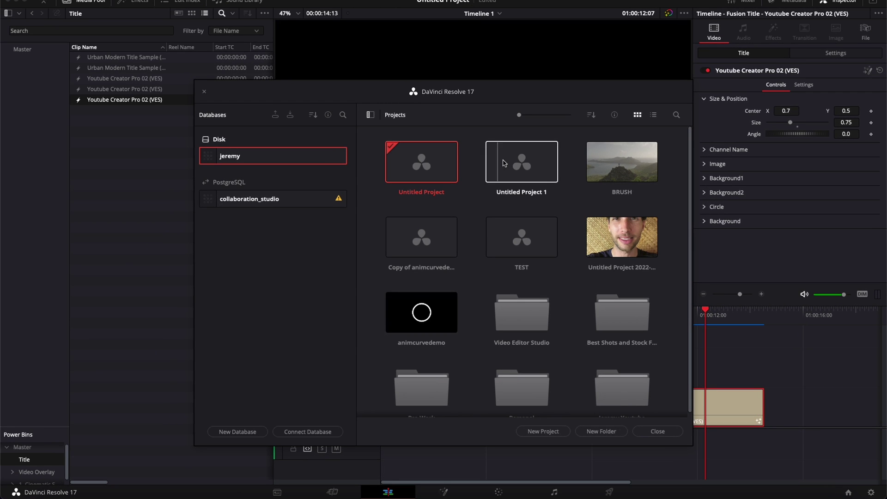
pyautogui.doubleClick(503, 162)
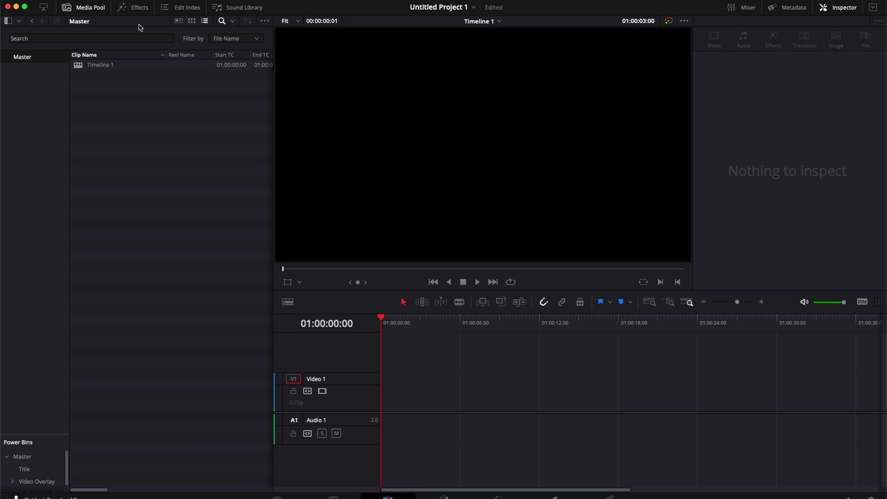
# - Place the saved Youtube Creator Pro 02 (VES) title from the Master > Title power bin on Video 1 and play it
pyautogui.click(22, 457)
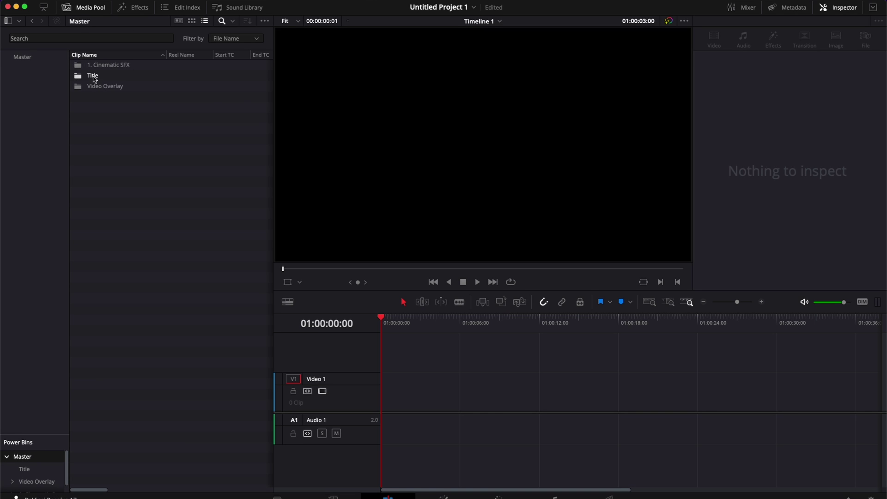
pyautogui.doubleClick(93, 77)
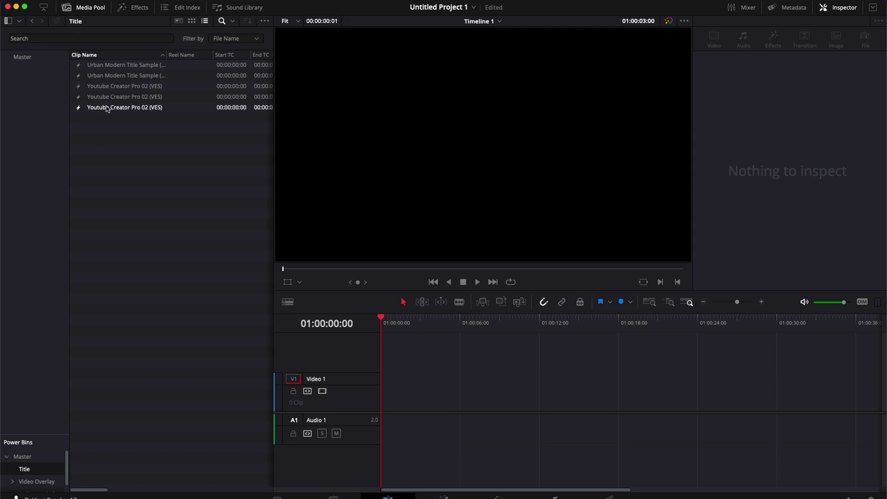
pyautogui.moveTo(107, 110); pyautogui.dragTo(385, 396)
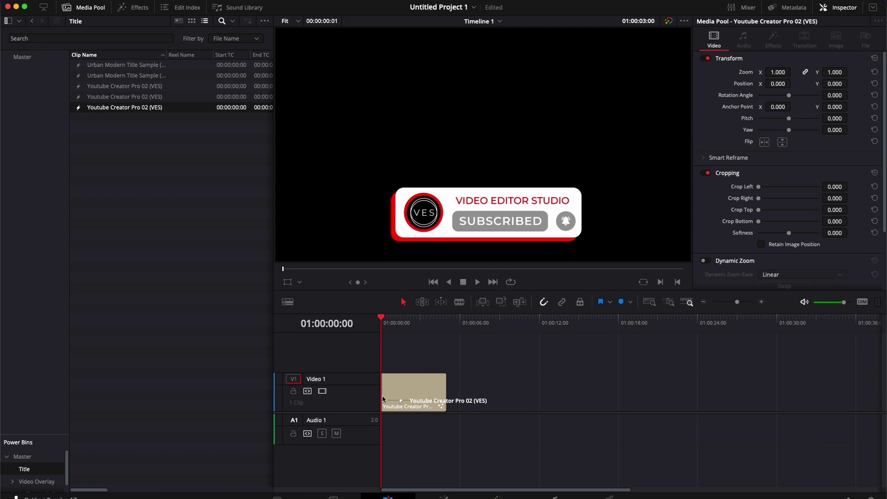
pyautogui.moveTo(398, 325); pyautogui.dragTo(386, 324)
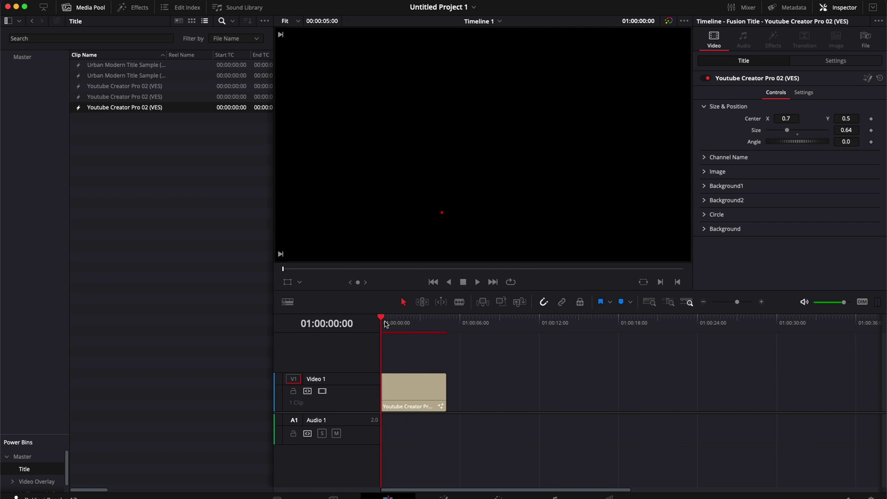
pyautogui.press('space')
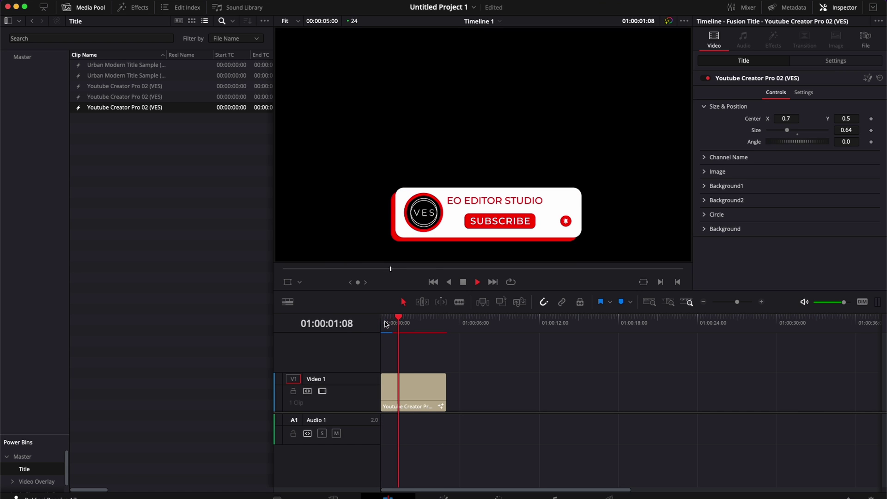
# - Browse the Youtube Creator Pro title templates in the Effects library
pyautogui.click(134, 8)
pyautogui.scroll(-5, 183, 344)
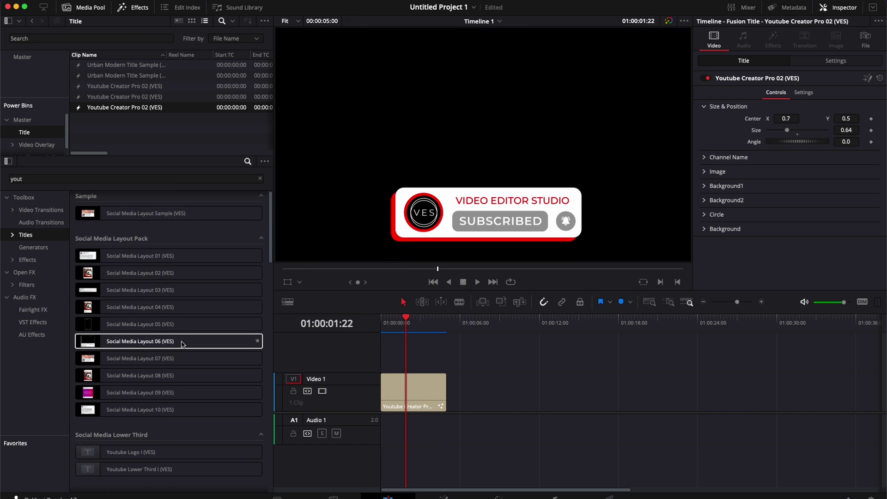
pyautogui.scroll(-1, 182, 344)
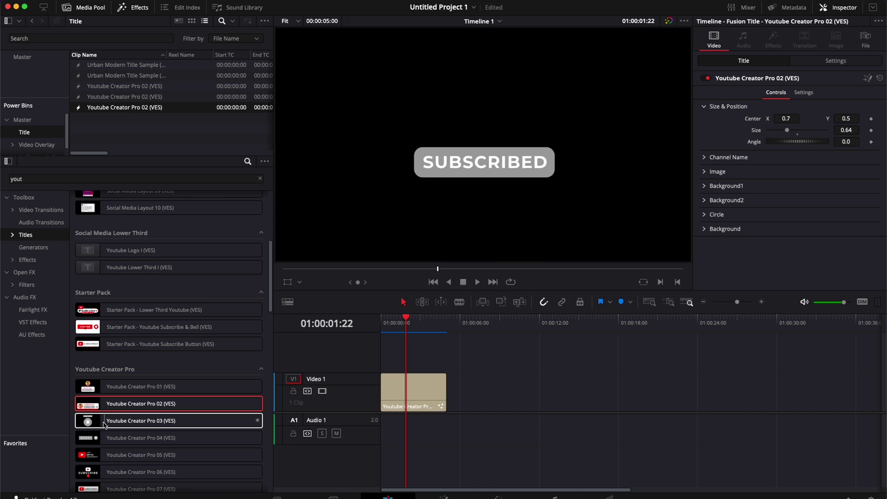
pyautogui.scroll(-5, 124, 421)
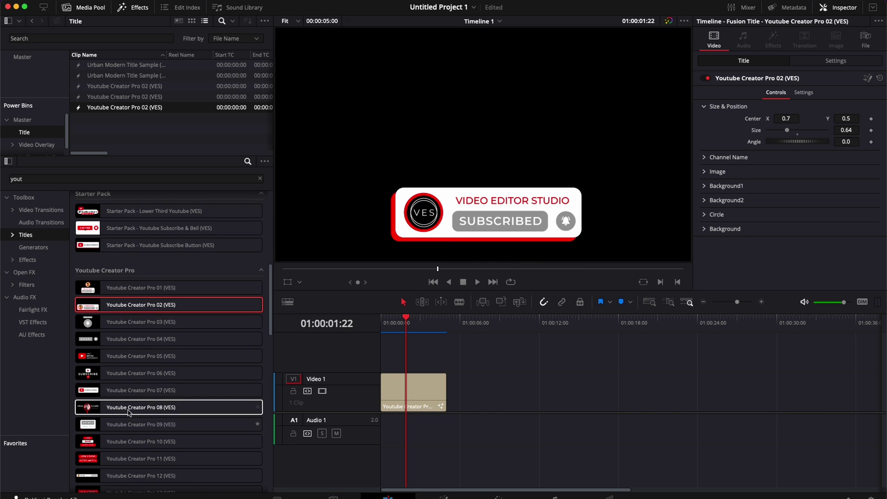
pyautogui.scroll(-5, 120, 409)
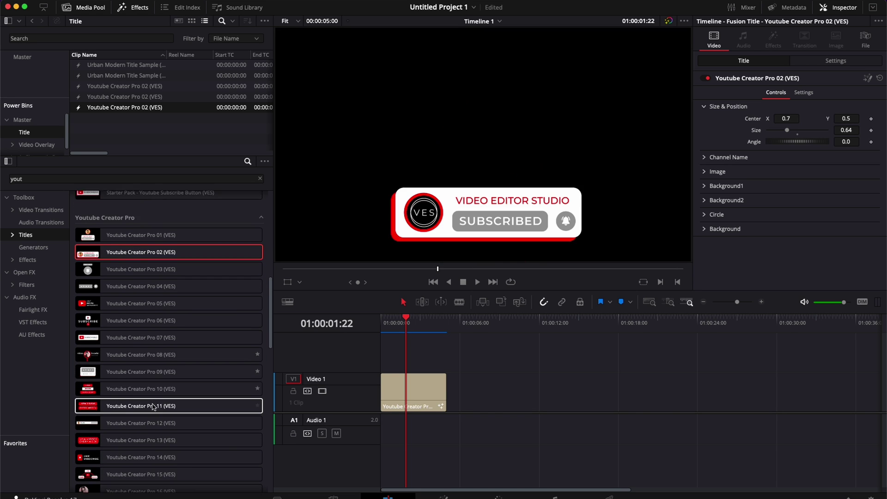